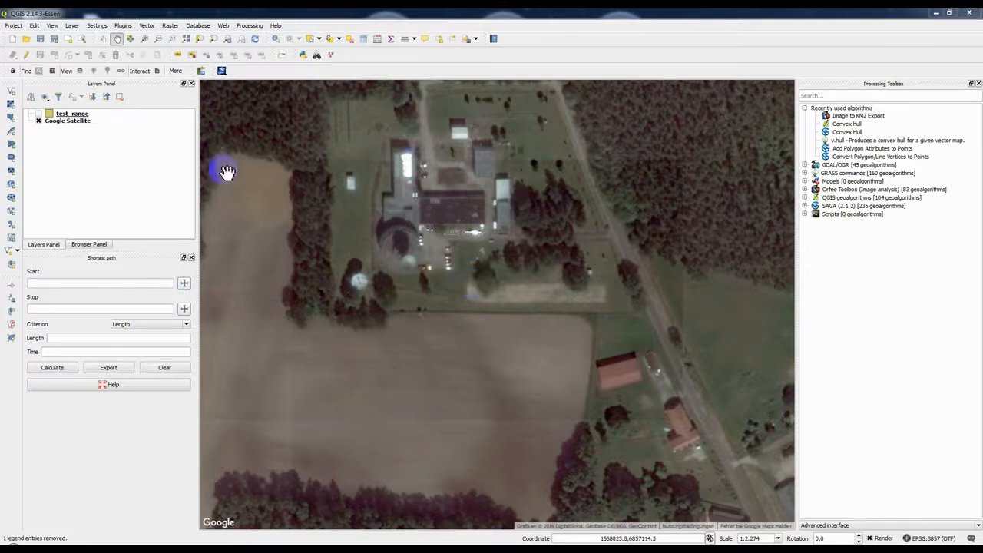
Step: Display the test_range layer over the satellite map and switch to DLMGPS
{"action": "left_click", "coordinate": [39, 114]}
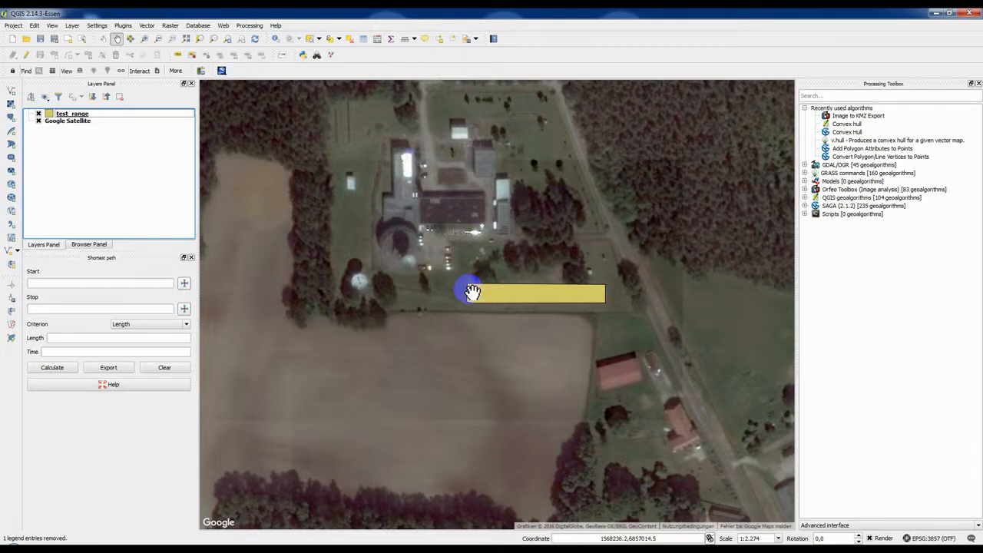
{"action": "key", "text": "alt+Tab"}
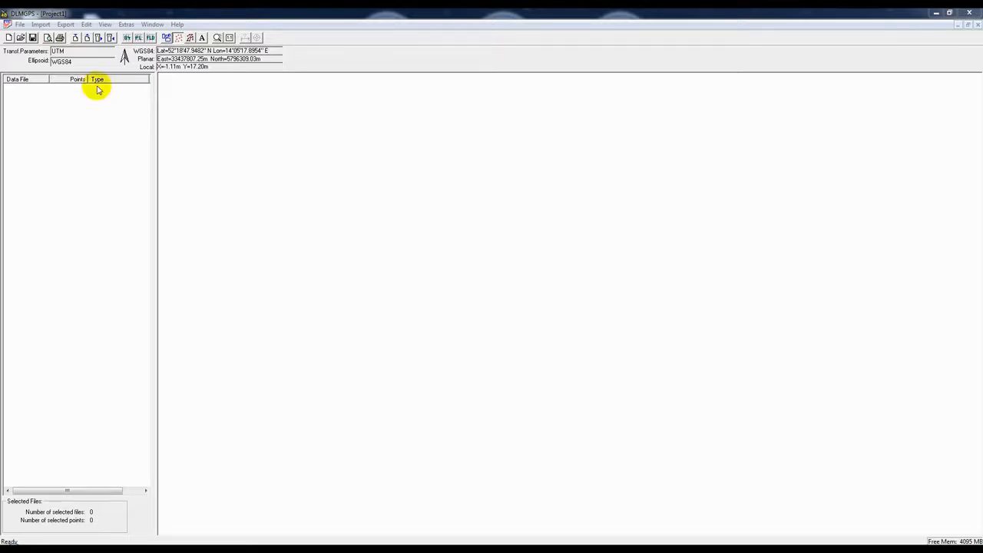
Step: Start a data import, set the file type to Planar (*.asc;*.txt) and select test_range.txt in the border folder
{"action": "left_click", "coordinate": [40, 23]}
{"action": "left_click", "coordinate": [53, 37]}
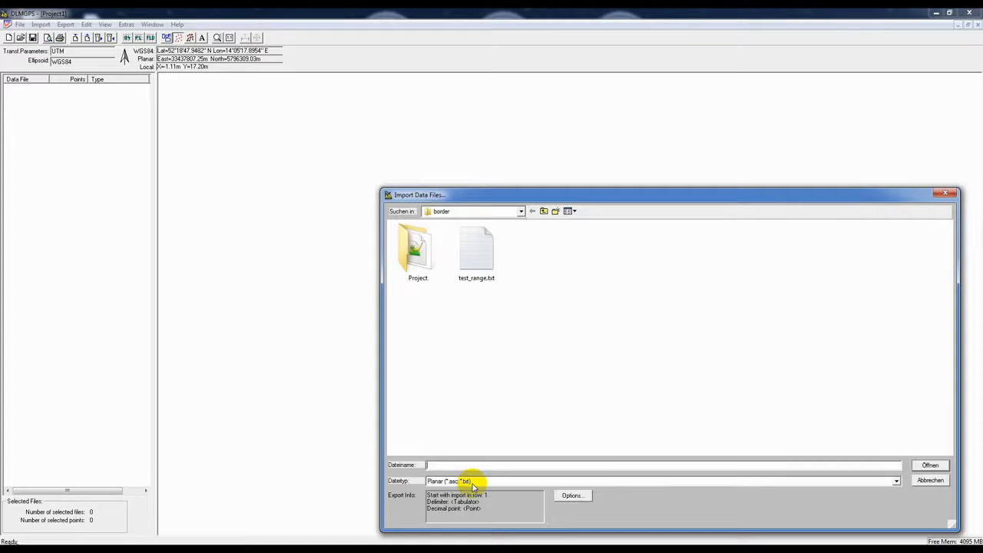
{"action": "left_click", "coordinate": [896, 481]}
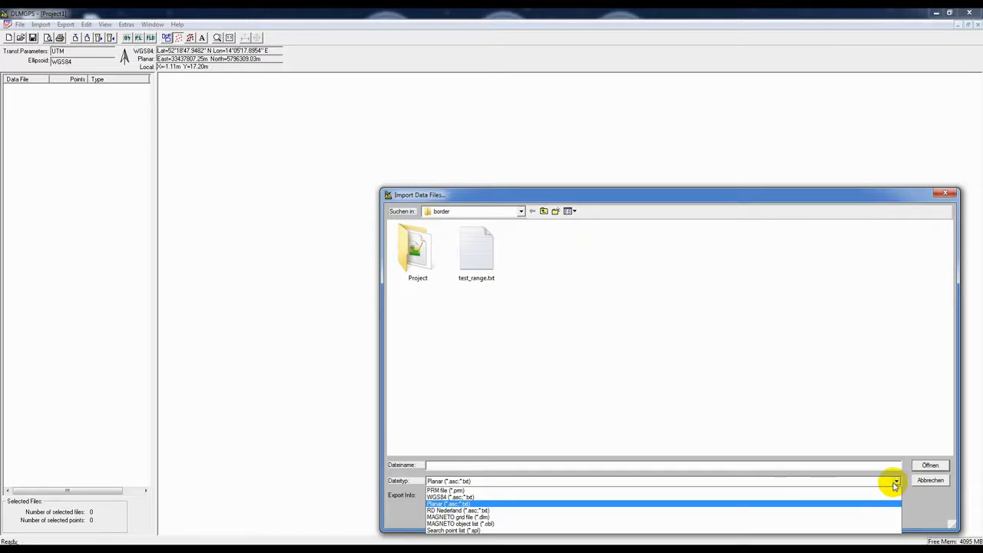
{"action": "left_click", "coordinate": [477, 504]}
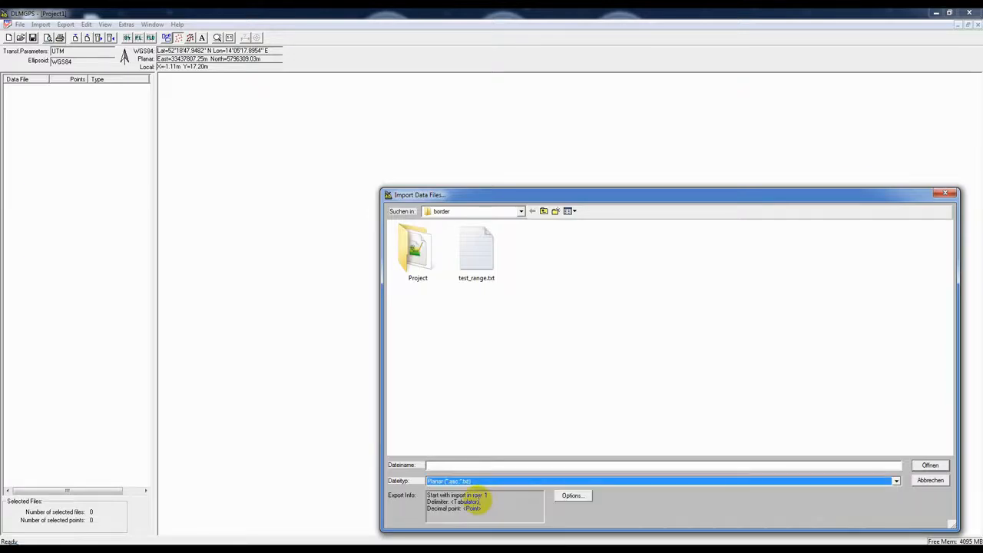
{"action": "left_click", "coordinate": [474, 258]}
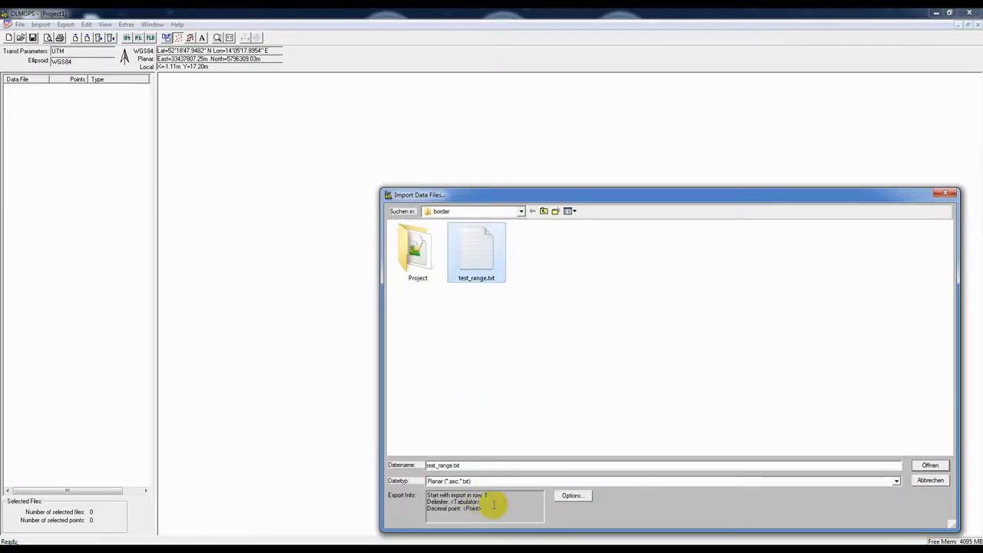
Step: Review the ASCII import options with Tabulator delimiter and Point decimal, then import test_range.txt
{"action": "left_click", "coordinate": [571, 498]}
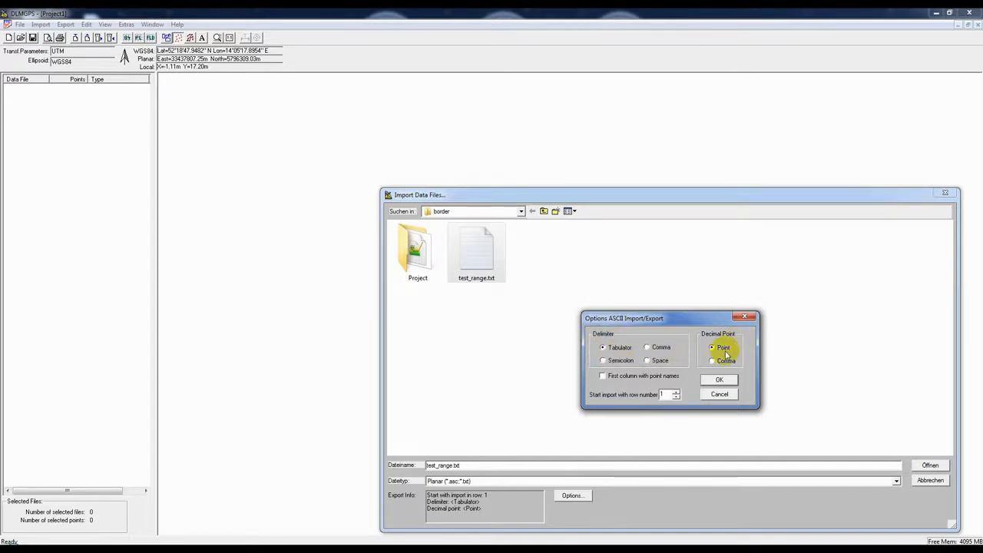
{"action": "left_click", "coordinate": [722, 380]}
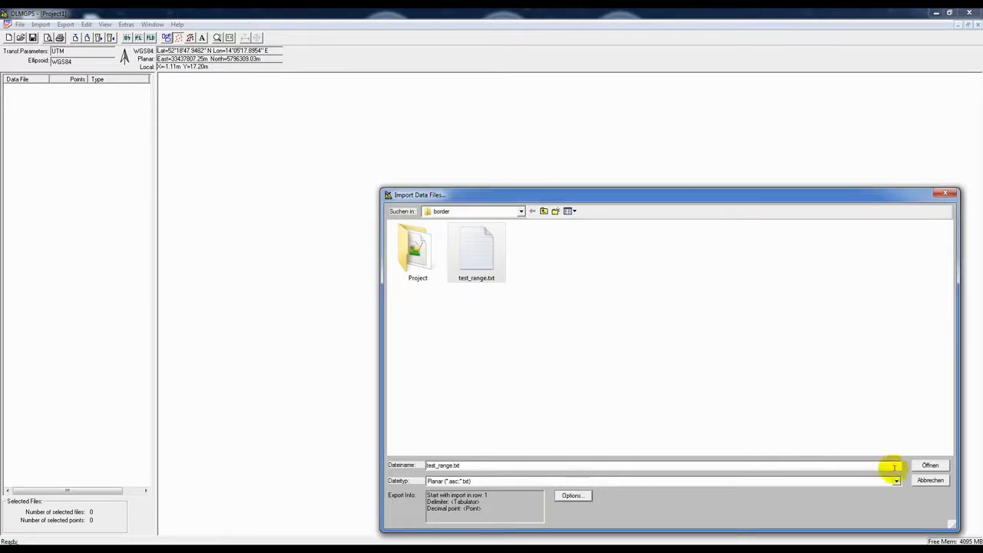
{"action": "left_click", "coordinate": [929, 465]}
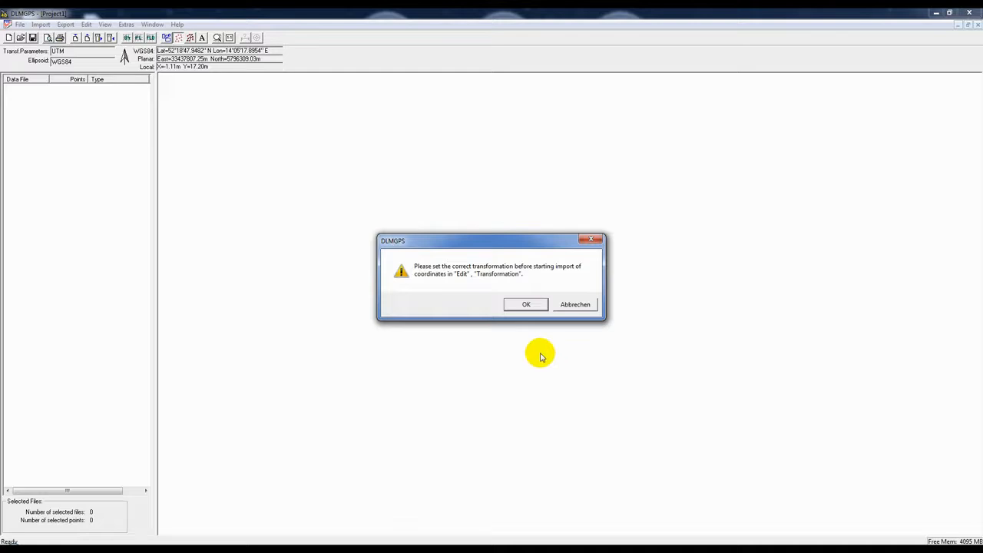
{"action": "left_click", "coordinate": [524, 306]}
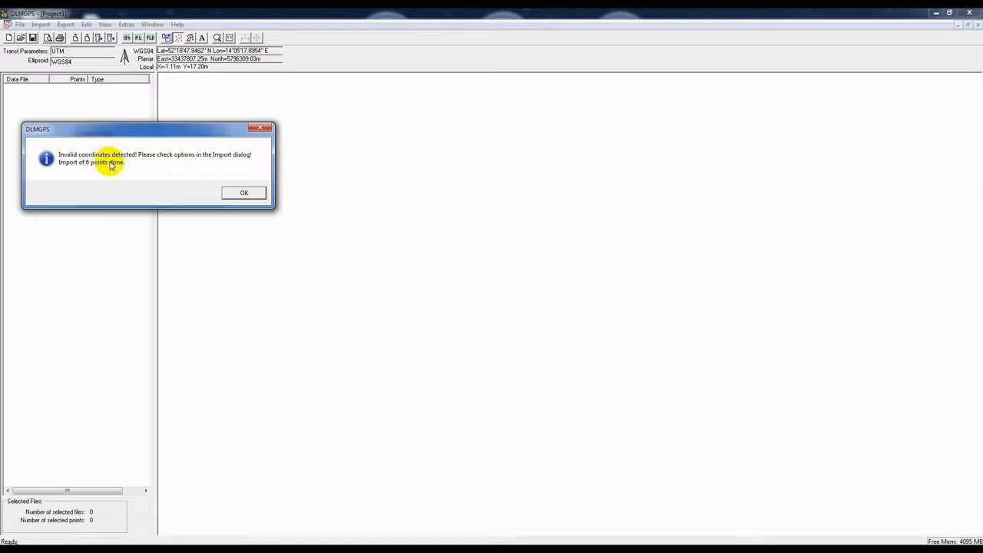
{"action": "left_click", "coordinate": [243, 193]}
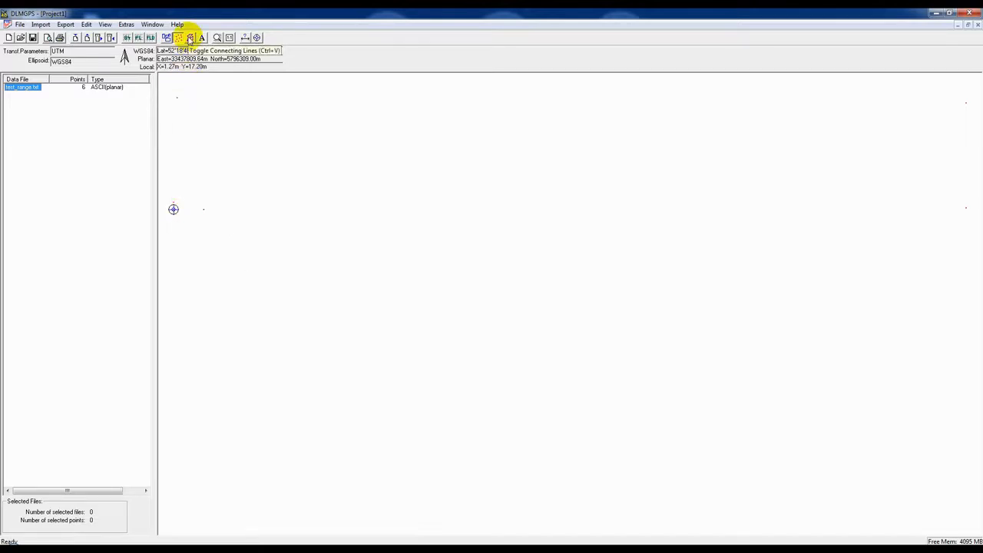
Step: Turn on connecting lines between the imported points to show the boundary outline
{"action": "left_click", "coordinate": [190, 38]}
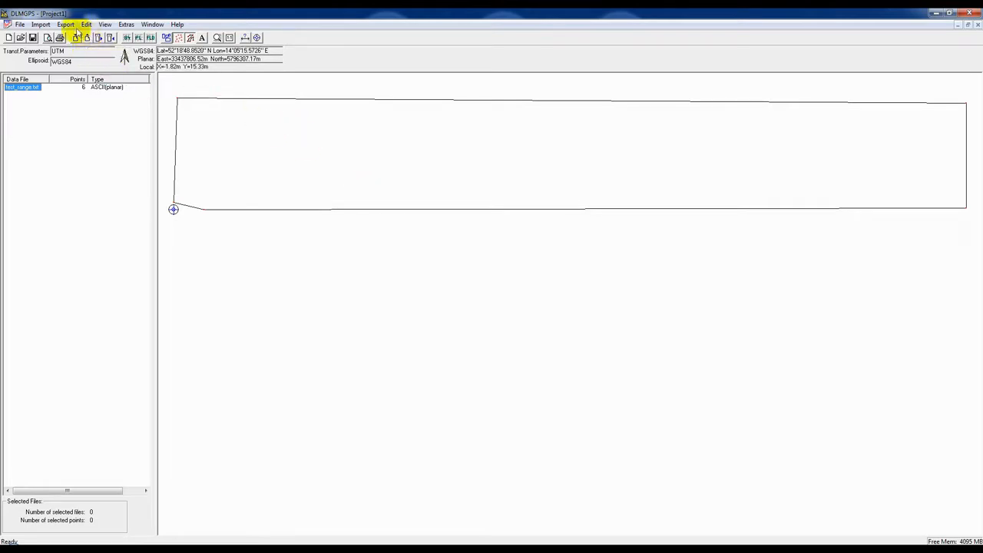
Step: Start a data export and set the file type to MXPDA AOI's (*.disp)
{"action": "left_click", "coordinate": [66, 24]}
{"action": "left_click", "coordinate": [93, 37]}
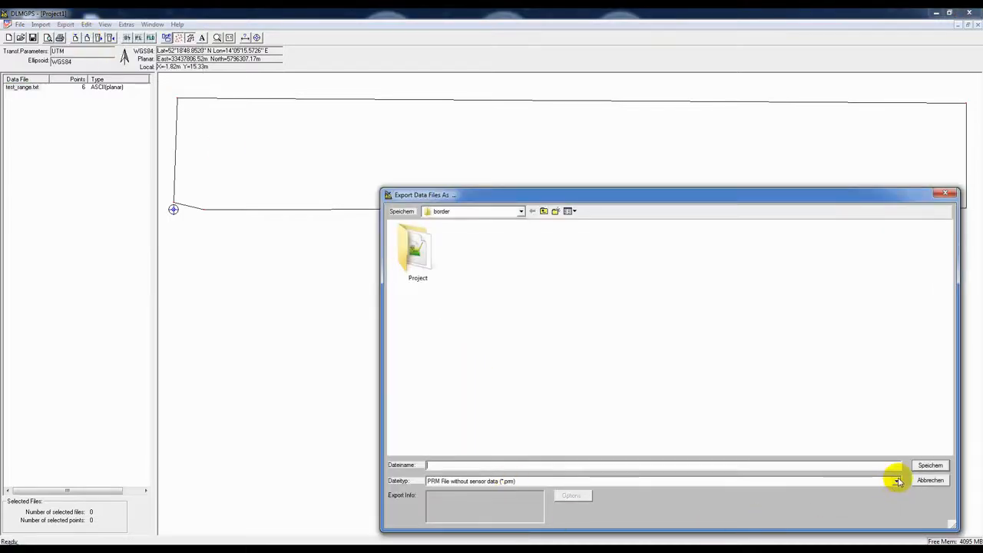
{"action": "left_click", "coordinate": [896, 482]}
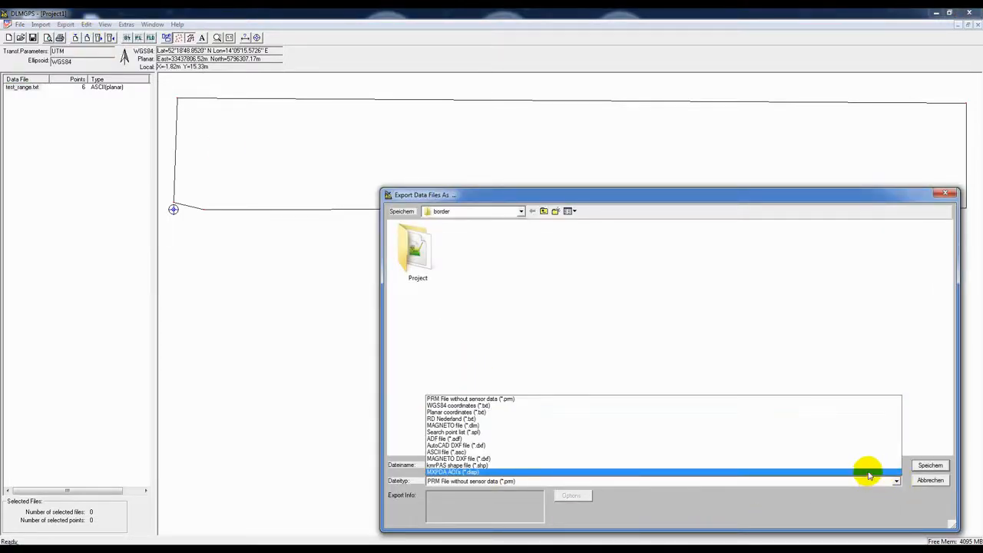
{"action": "left_click", "coordinate": [704, 472]}
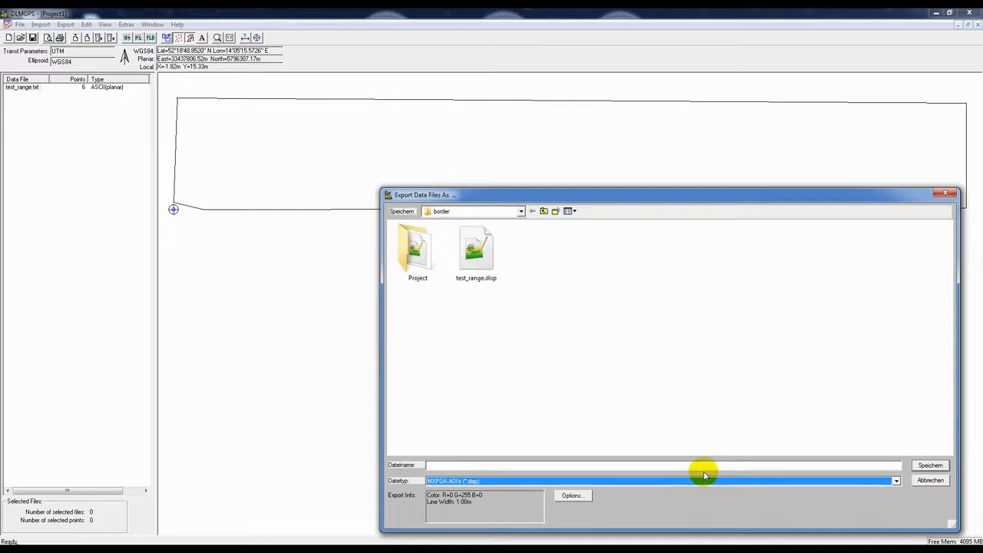
Step: Export the boundary as test_range.disp with the green colour and 1.00 m line width, replacing the existing file
{"action": "left_click", "coordinate": [575, 496]}
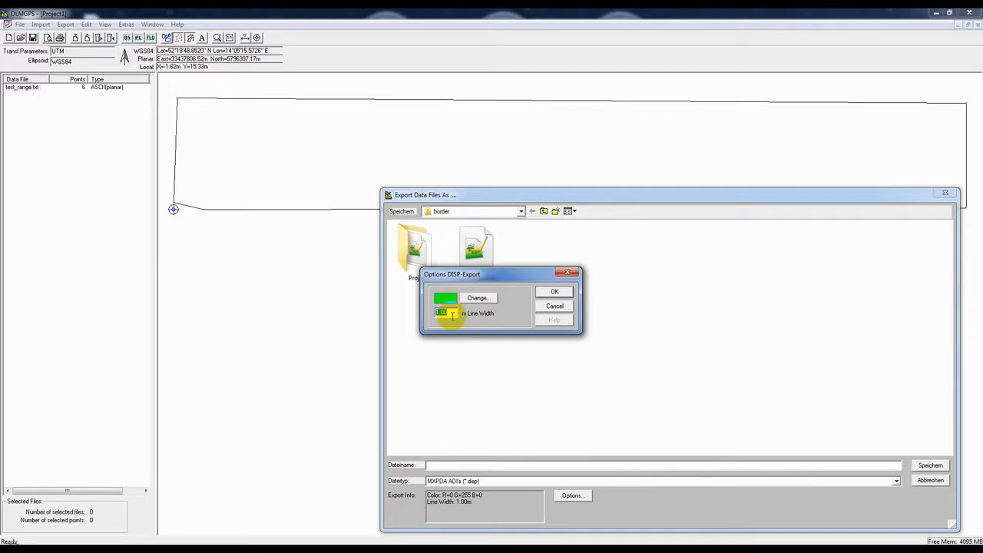
{"action": "left_click", "coordinate": [559, 293]}
{"action": "left_click", "coordinate": [445, 466]}
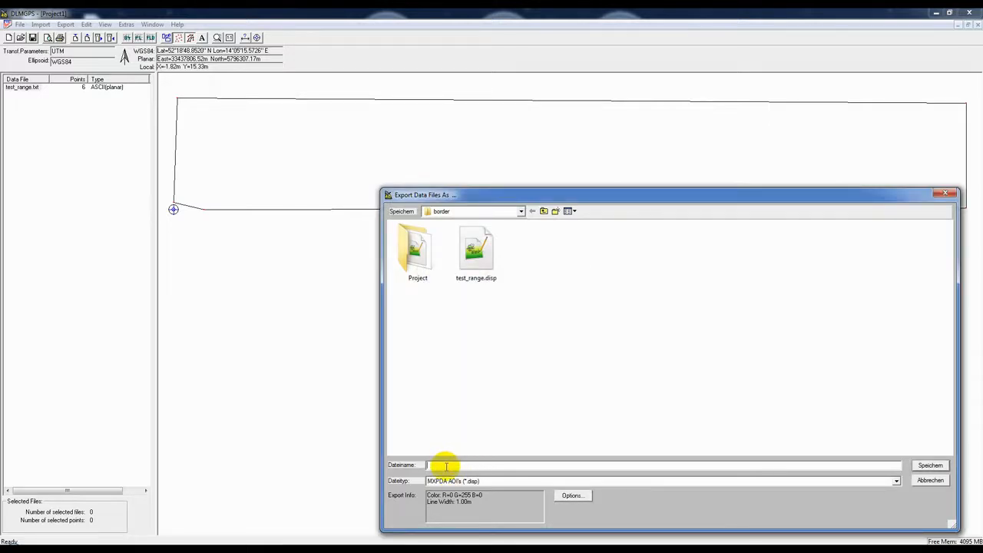
{"action": "left_click", "coordinate": [470, 280]}
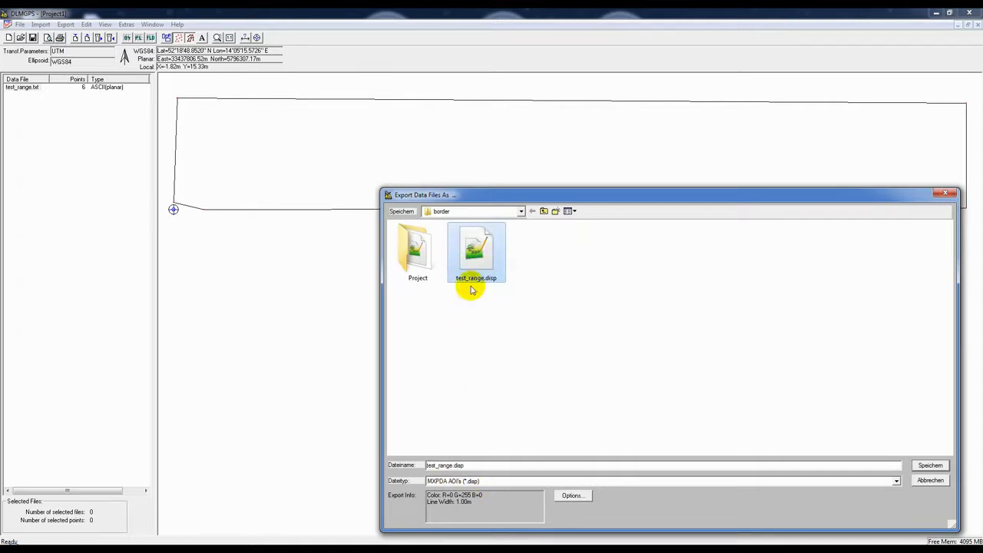
{"action": "left_click", "coordinate": [931, 465]}
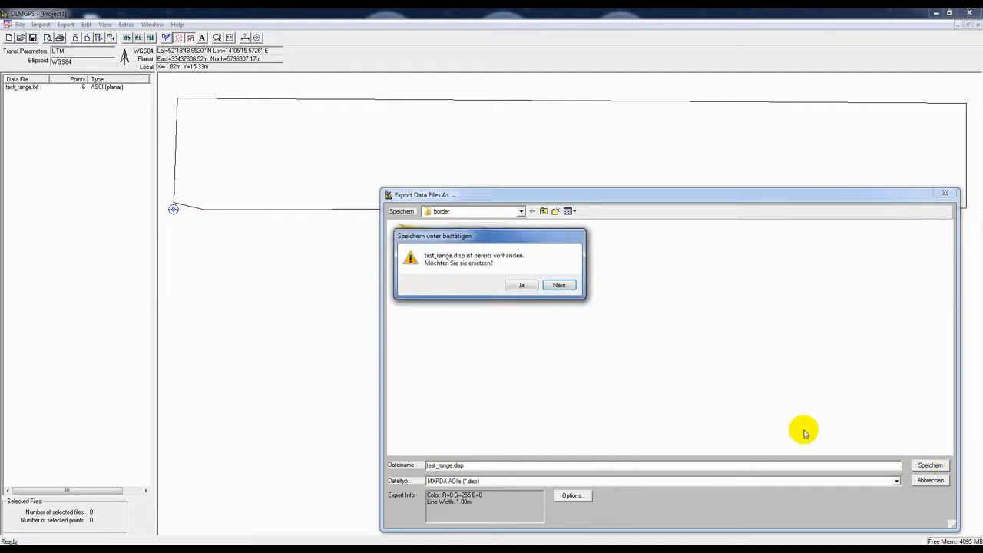
{"action": "left_click", "coordinate": [522, 287]}
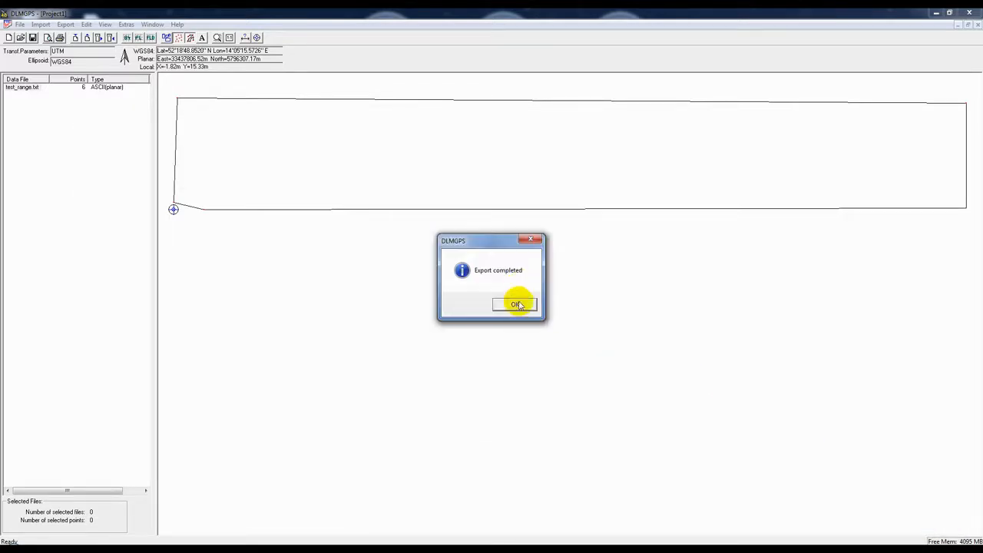
{"action": "left_click", "coordinate": [517, 305]}
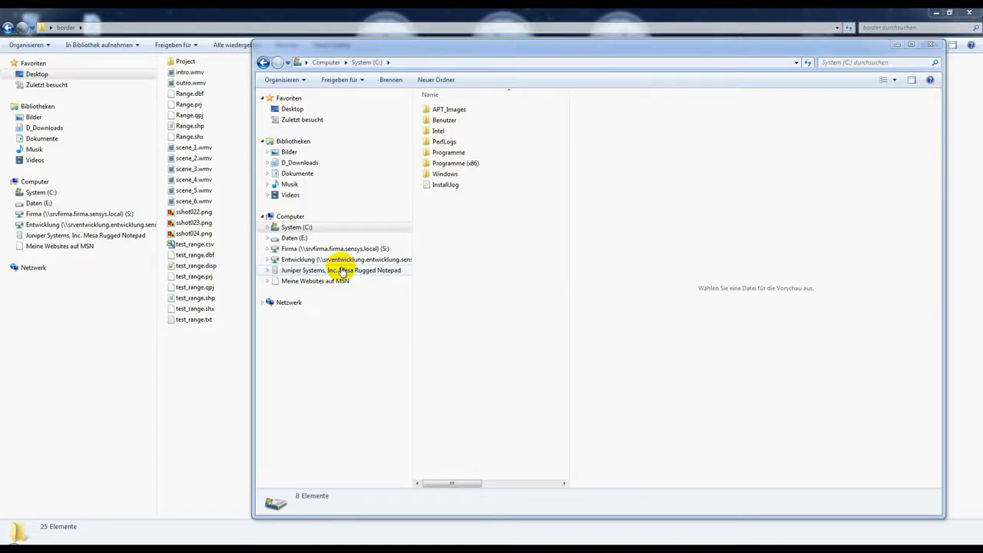
Step: Browse to the Projects folder on the Mesa Rugged Notepad's SD Card
{"action": "left_click", "coordinate": [342, 271]}
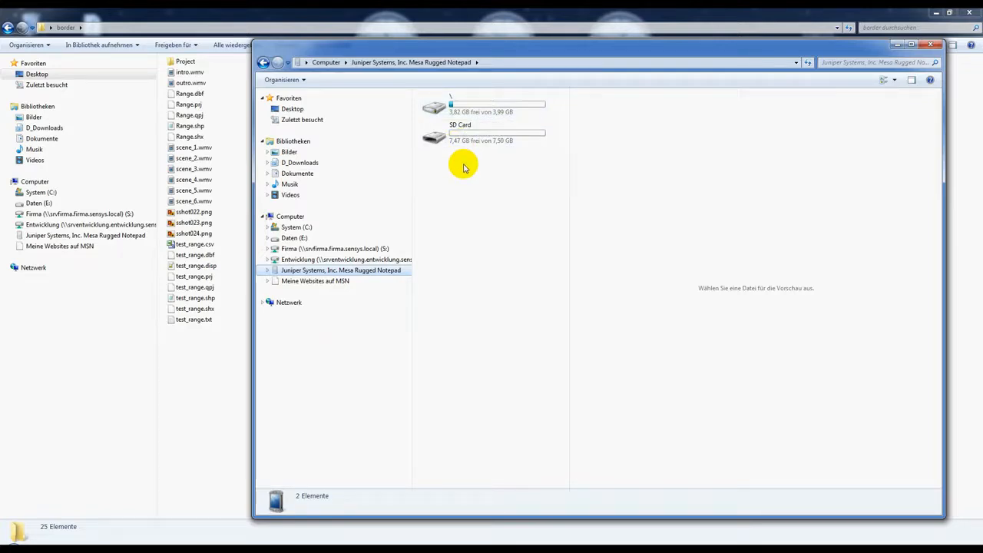
{"action": "double_click", "coordinate": [465, 136]}
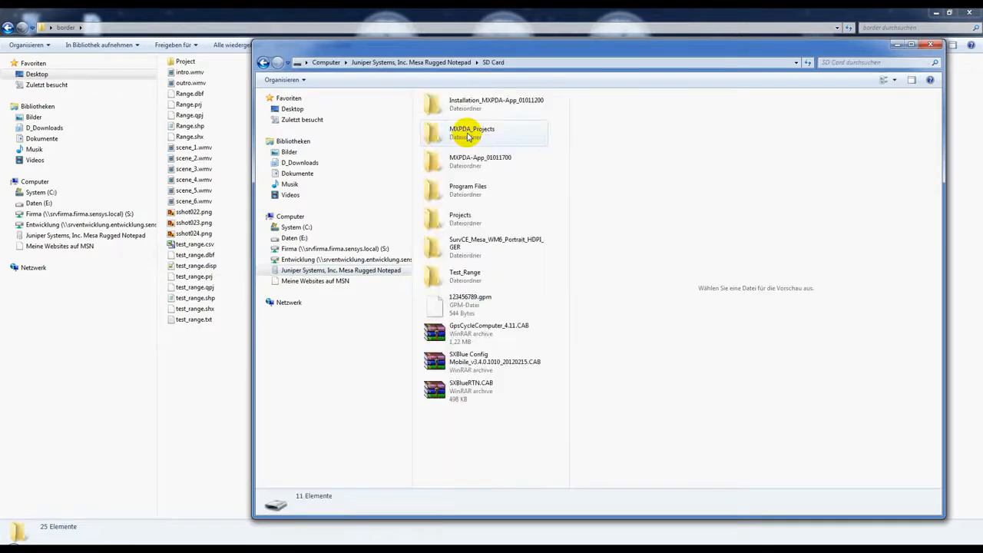
{"action": "double_click", "coordinate": [461, 220]}
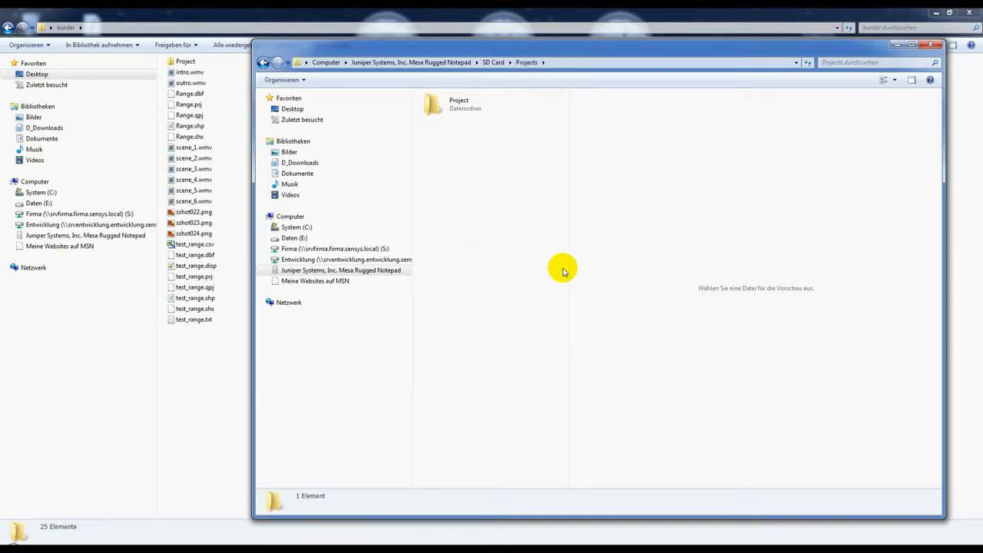
Step: Create a new folder named Test_Range inside Projects
{"action": "right_click", "coordinate": [485, 222]}
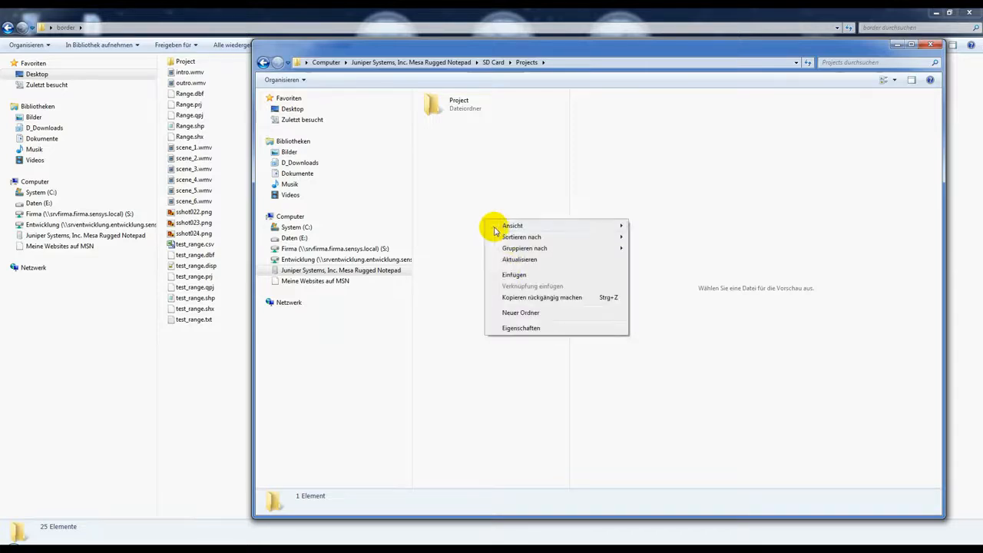
{"action": "left_click", "coordinate": [526, 315]}
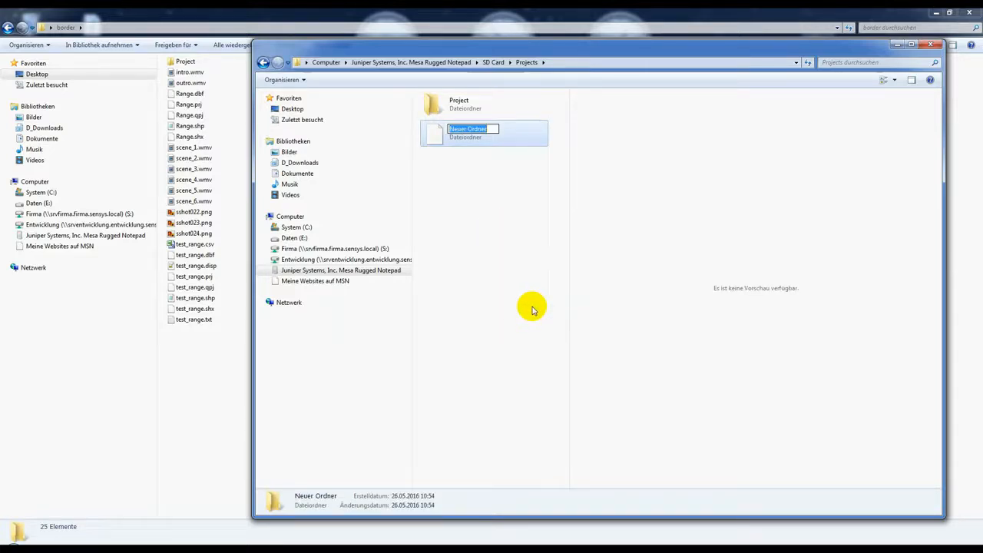
{"action": "type", "text": "Test_Range"}
{"action": "key", "text": "Return"}
{"action": "left_click", "coordinate": [532, 309]}
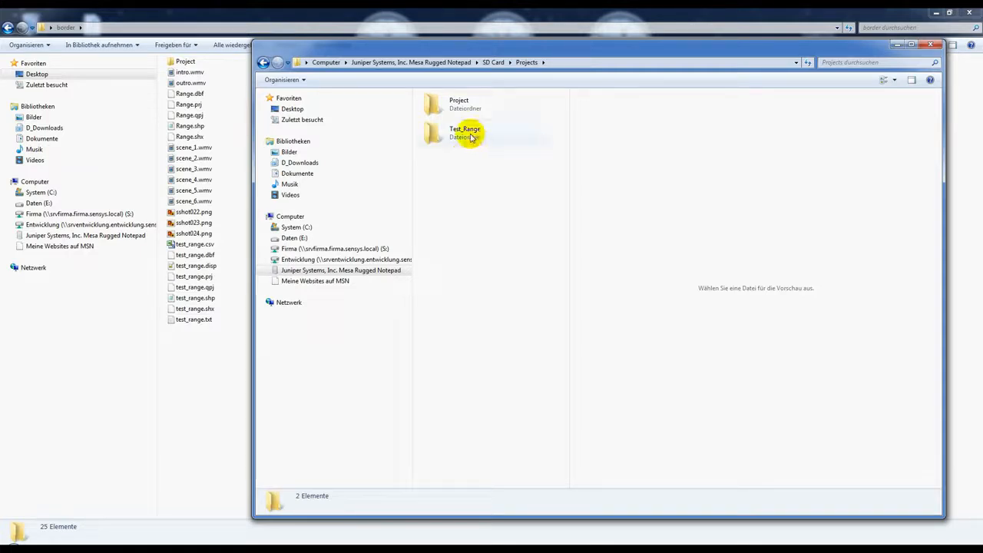
Step: Open Test_Range and create a subfolder named MX
{"action": "double_click", "coordinate": [470, 139]}
{"action": "right_click", "coordinate": [481, 151]}
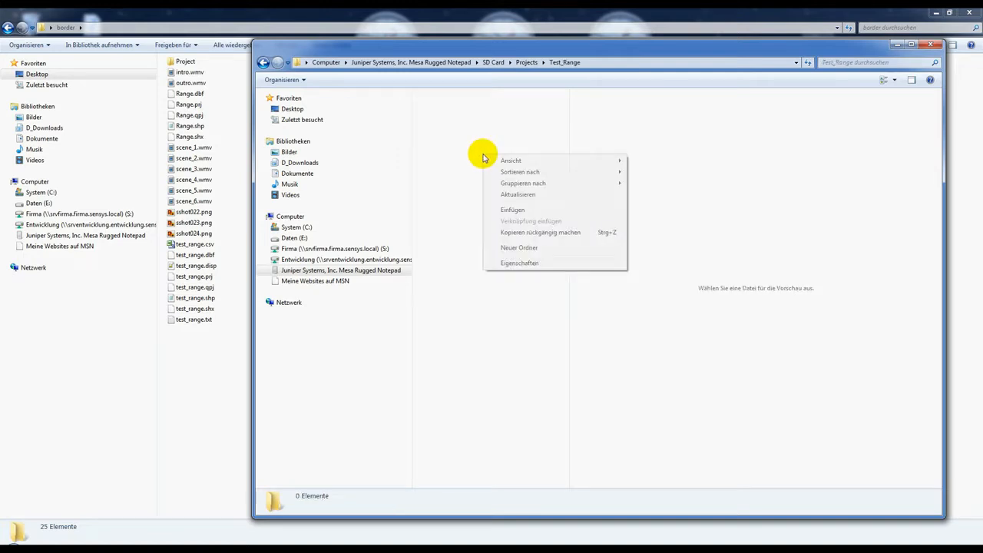
{"action": "left_click", "coordinate": [529, 248]}
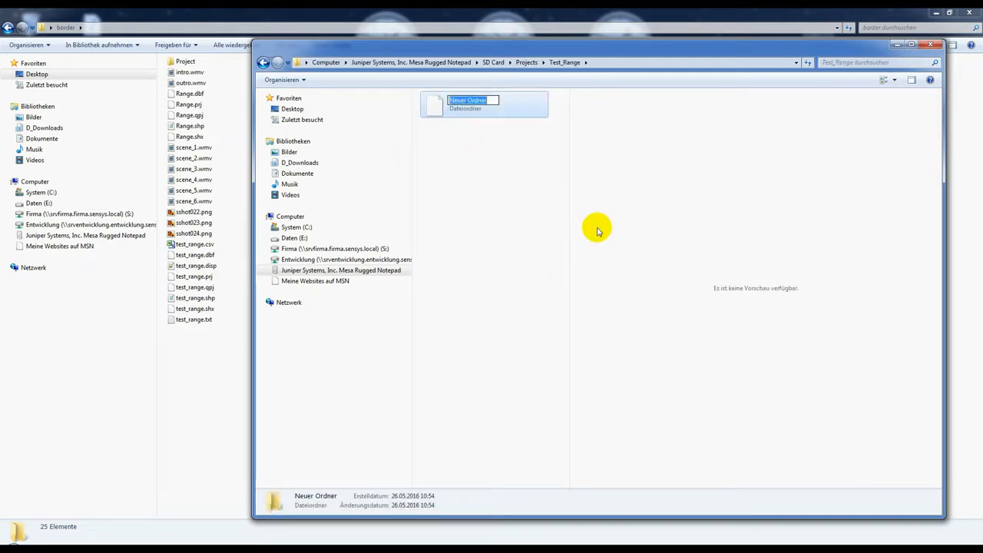
{"action": "key", "text": "Return"}
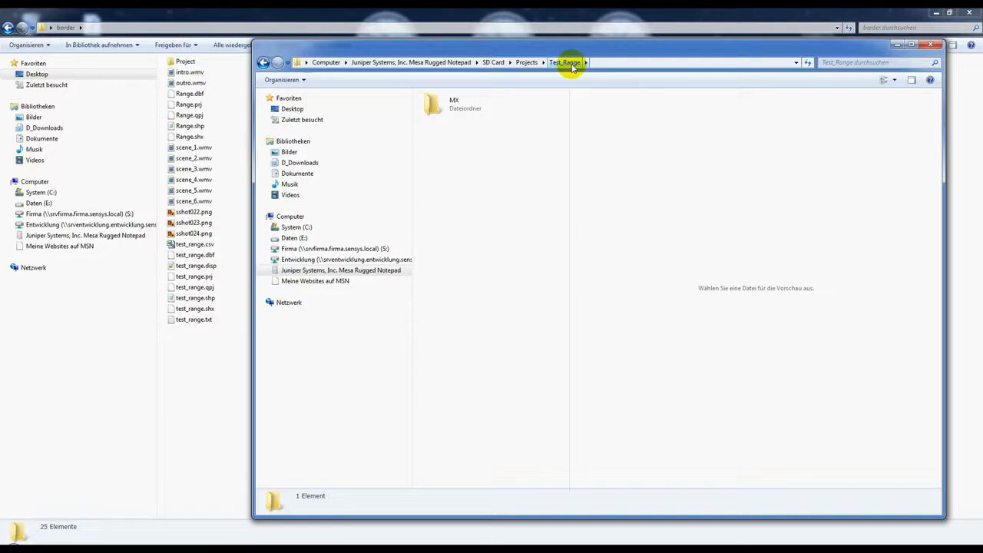
Step: Open the MX folder and copy test_range.disp from the border folder into it
{"action": "double_click", "coordinate": [476, 113]}
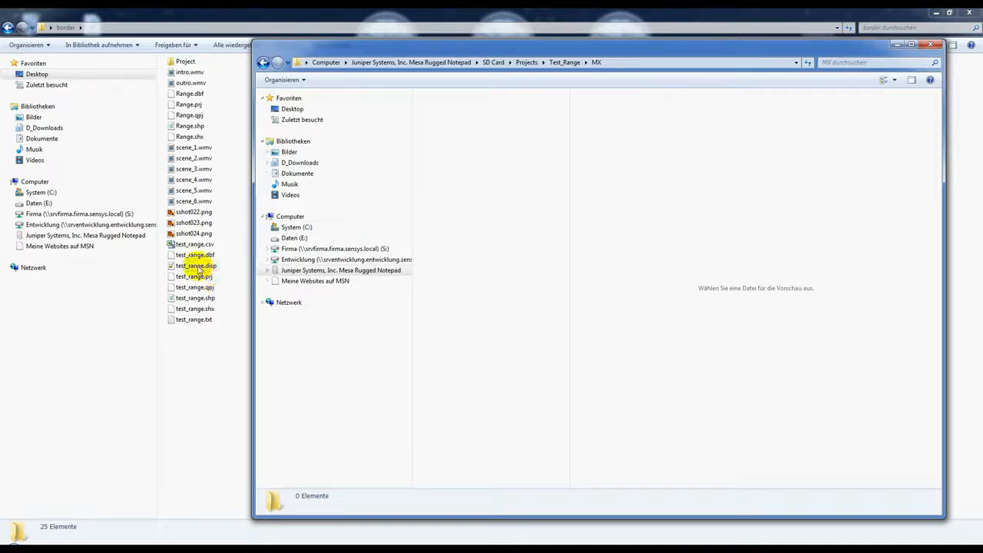
{"action": "left_click_drag", "start_coordinate": [182, 268], "coordinate": [584, 184]}
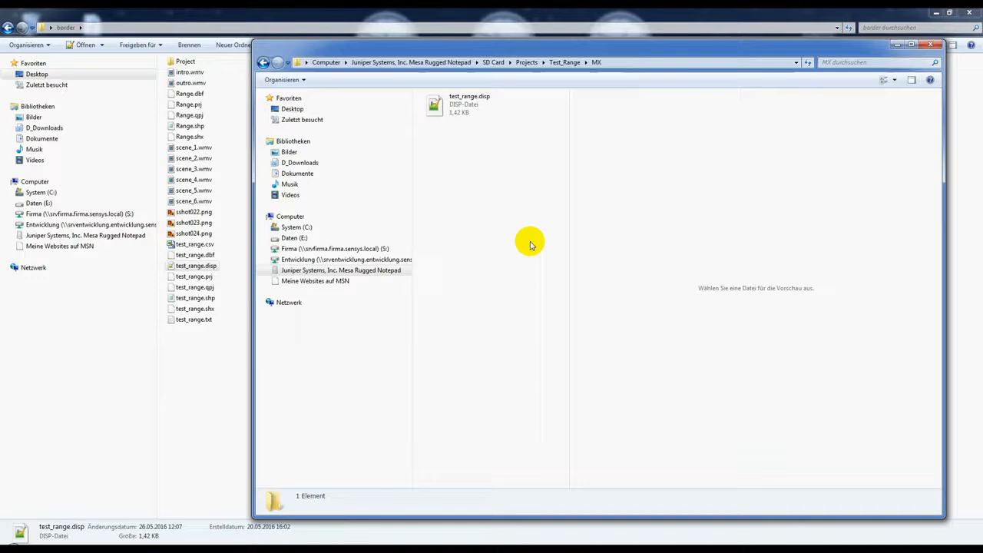